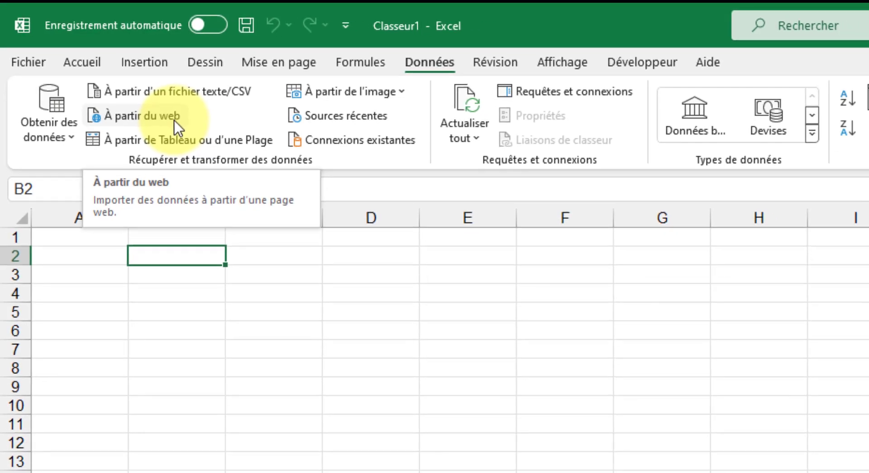
left_click(188, 129)
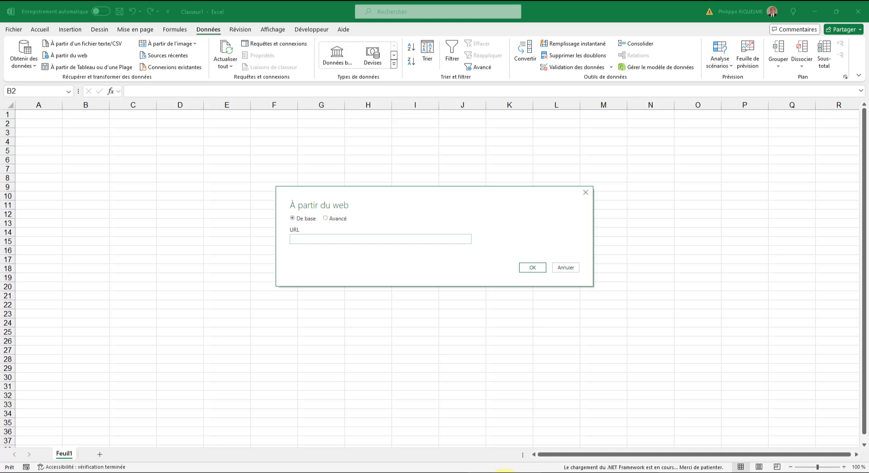
left_click(506, 472)
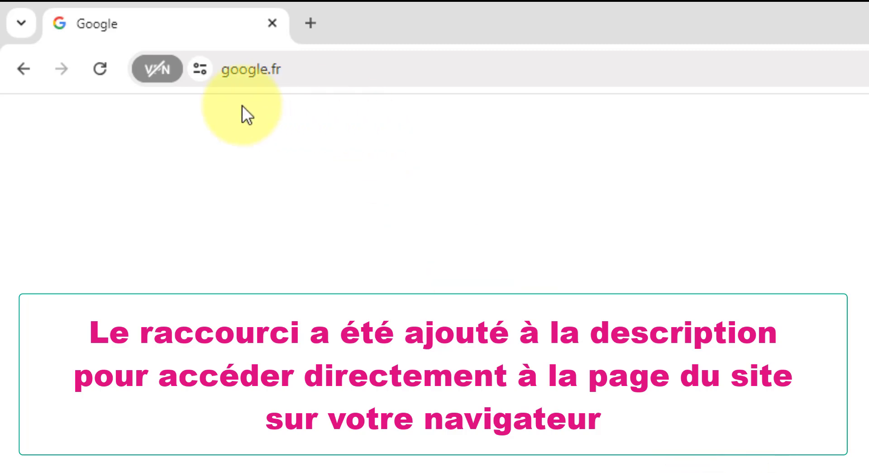
left_click(271, 69)
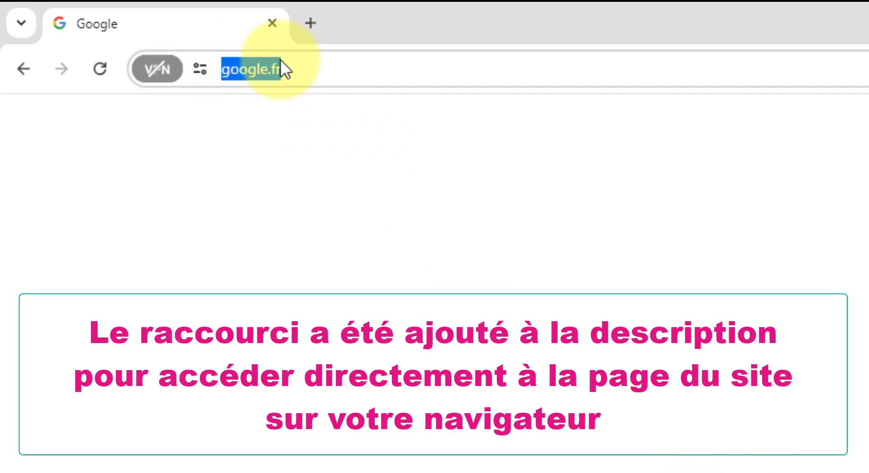
right_click(272, 70)
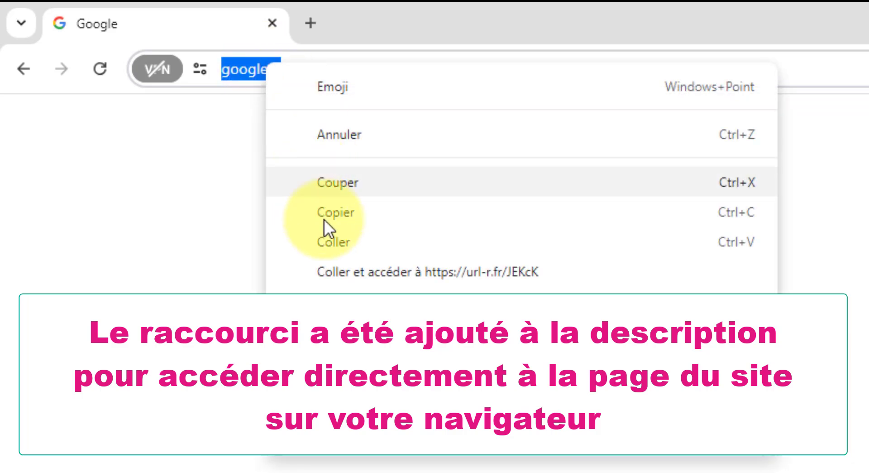
left_click(345, 243)
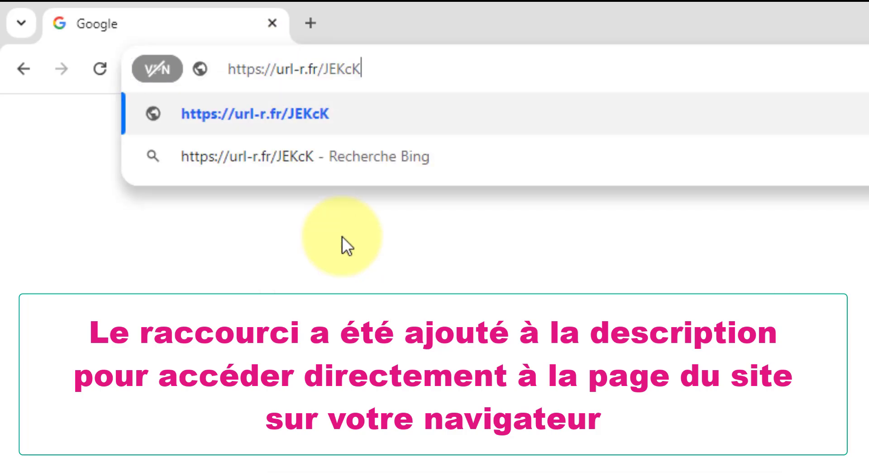
left_click(533, 131)
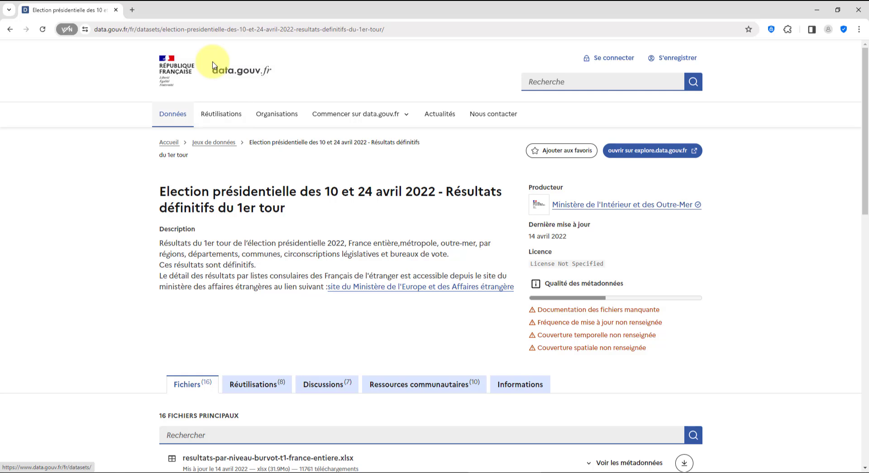
left_click_drag(124, 166, 131, 236)
left_click_drag(122, 234, 507, 232)
left_click_drag(520, 166, 507, 232)
left_click_drag(121, 167, 528, 167)
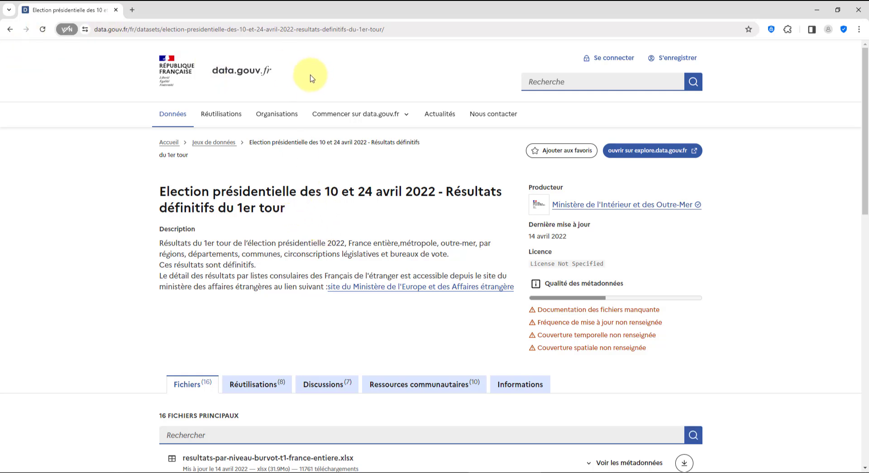
Step: Show the metadata of resultats-par-niveau-burvot-t1-france-entiere.xlsx and copy the link address of its URL
scroll(351, 200, "down", 3)
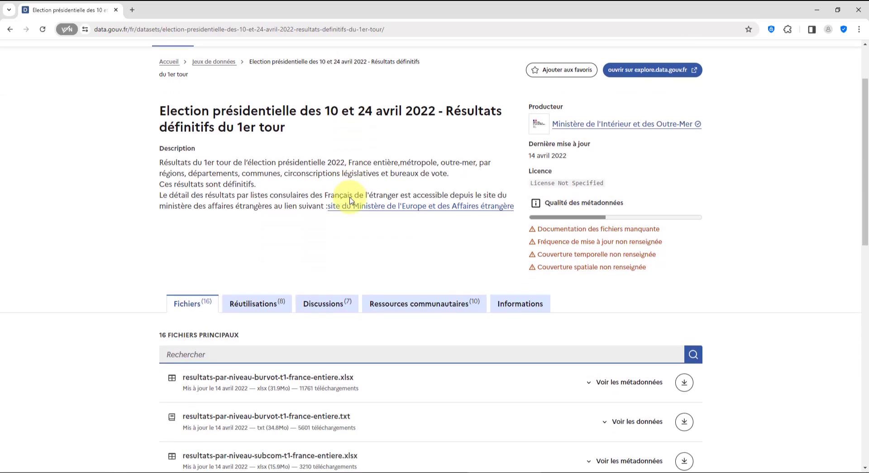
scroll(351, 200, "down", 2)
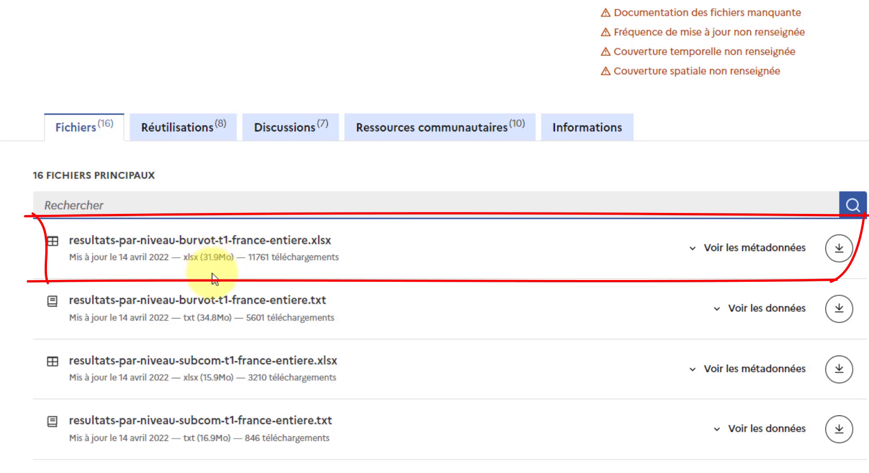
left_click(693, 253)
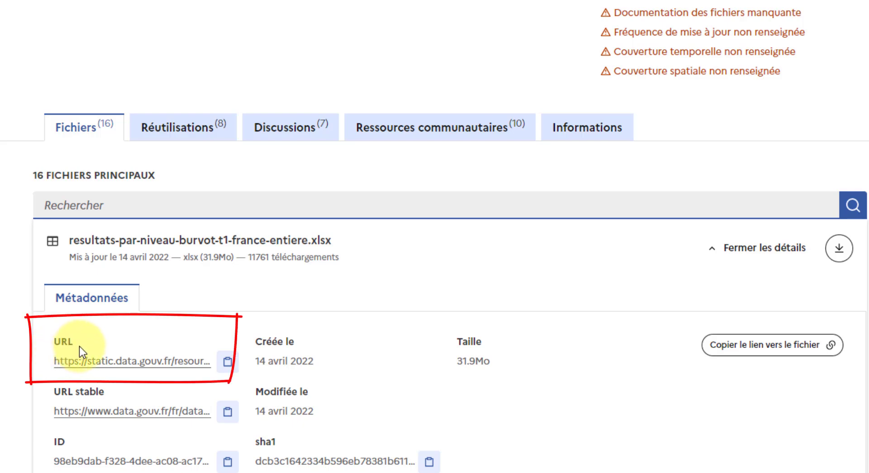
right_click(156, 370)
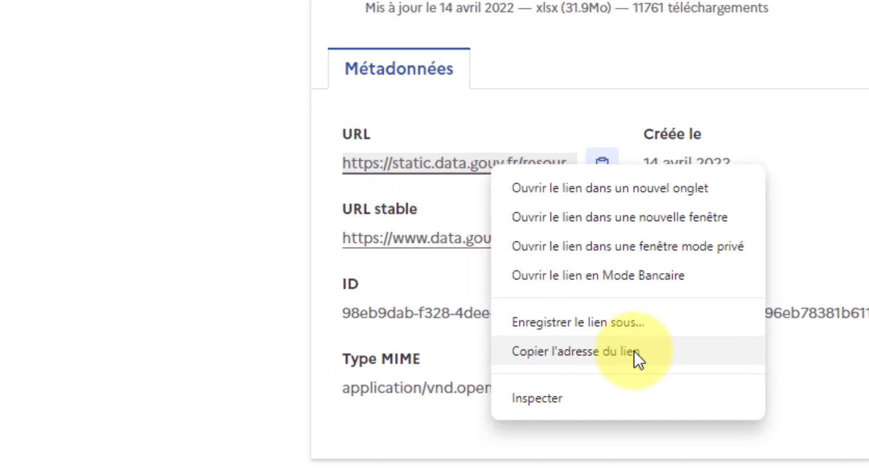
left_click(632, 351)
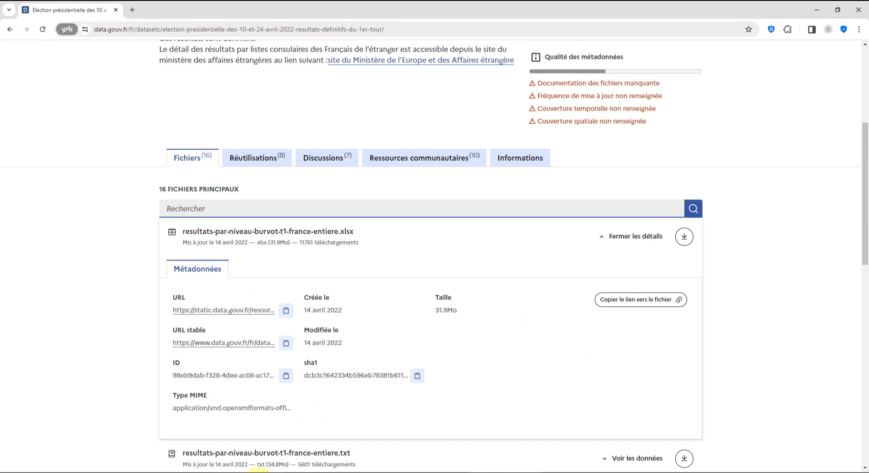
Step: Switch back to Excel and connect the web import to the copied xlsx file URL
left_click(259, 471)
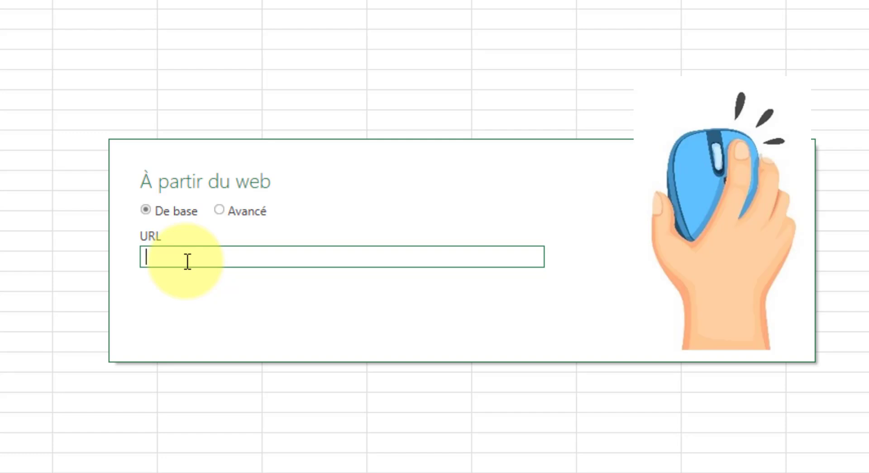
right_click(188, 262)
left_click(275, 346)
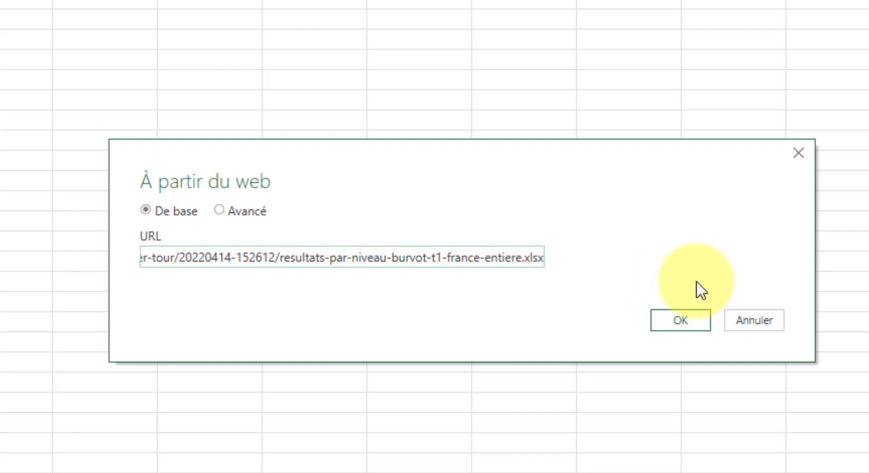
left_click(683, 319)
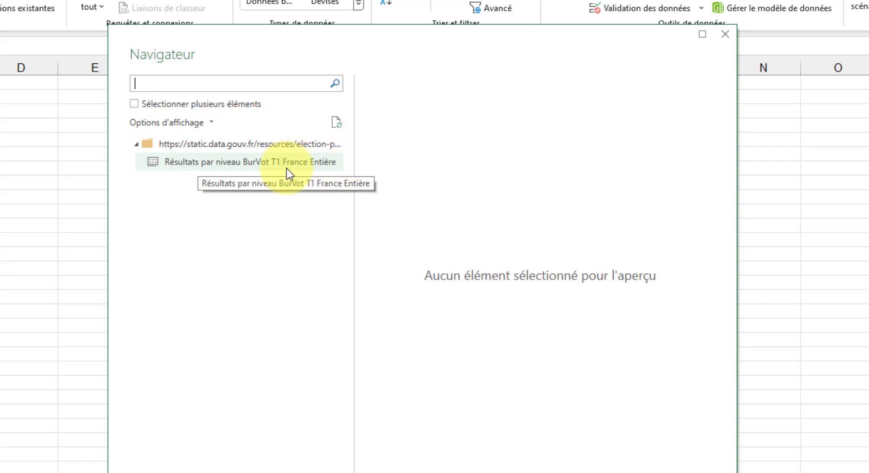
Step: Load the Résultats par niveau BurVot T1 France Entière table into the workbook
left_click(211, 172)
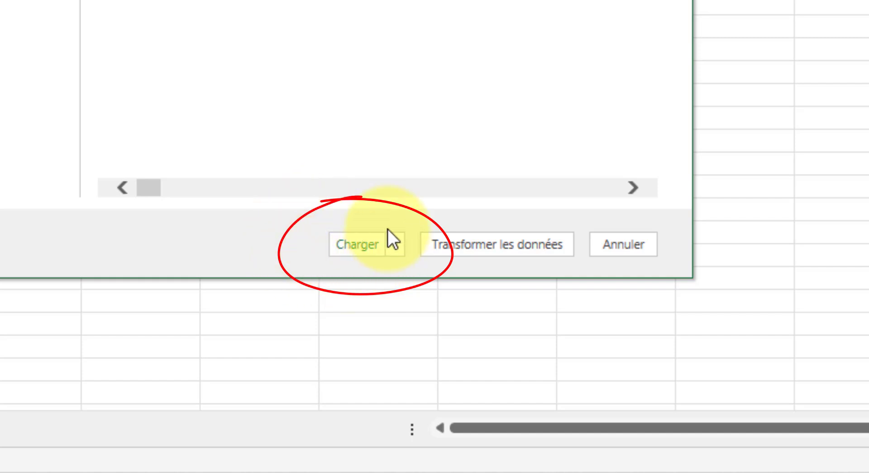
left_click(363, 247)
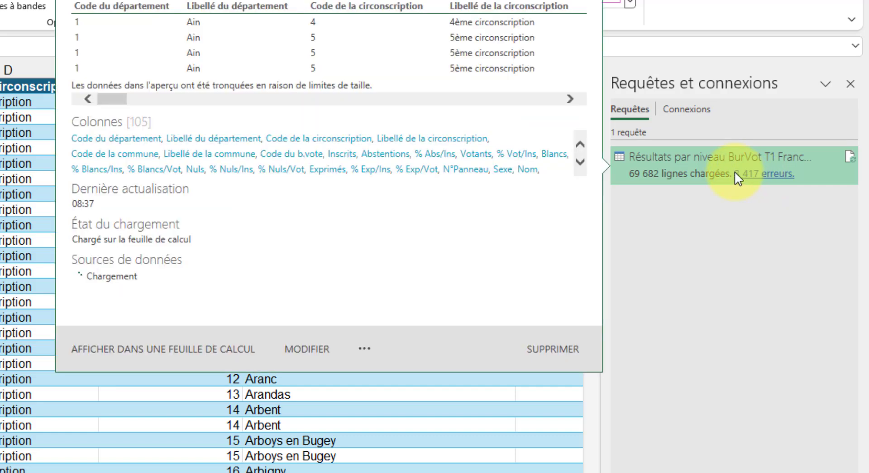
Step: Open the loading errors of the Résultats par niveau BurVot T1 query in the Power Query Editor
mouse_move(749, 179)
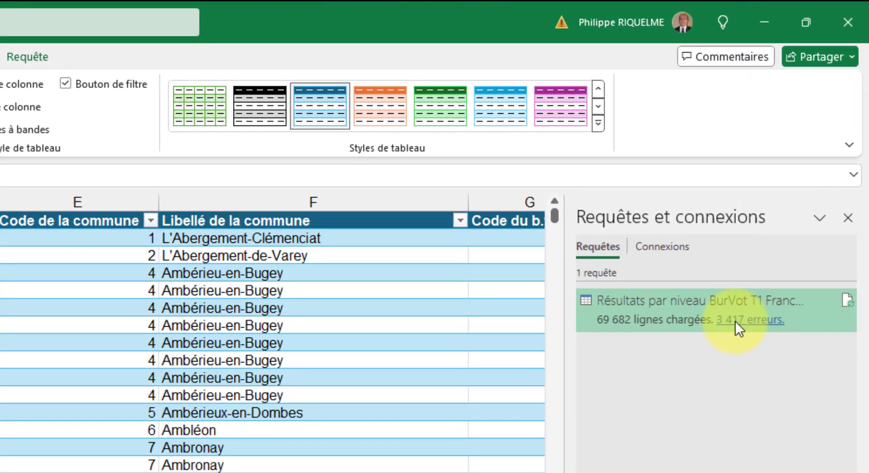
mouse_move(809, 166)
left_click(753, 319)
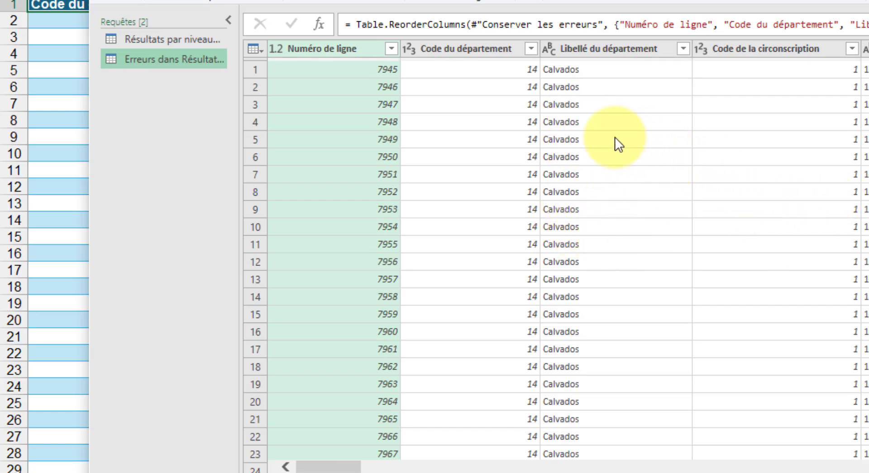
Step: Examine the Code du département column across the error rows, then close the Power Query Editor and ignore the changes
scroll(595, 136, "down", 9)
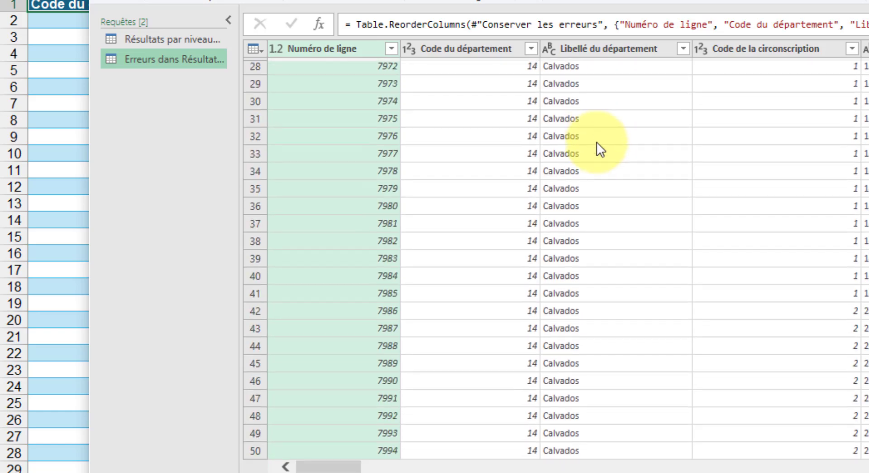
scroll(597, 145, "down", 7)
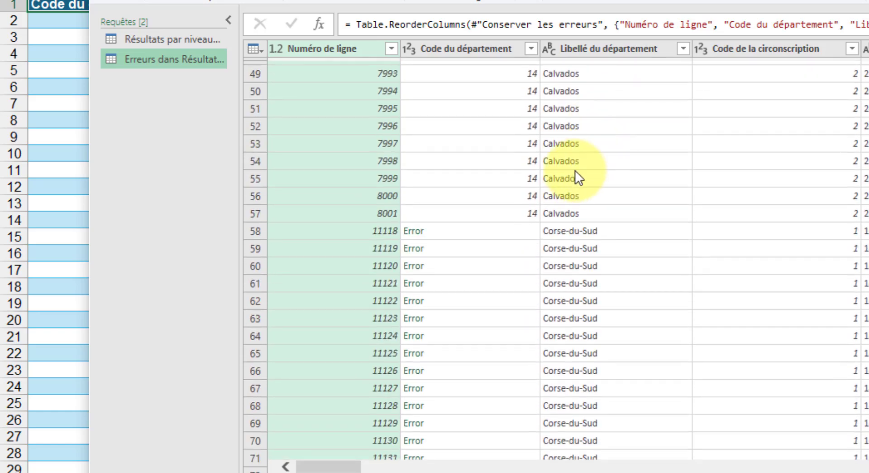
scroll(513, 185, "down", 1)
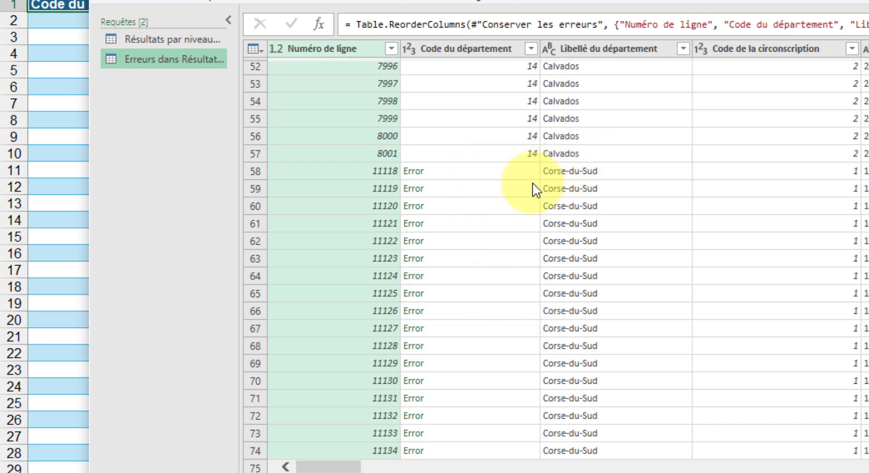
scroll(531, 184, "down", 1)
scroll(530, 184, "down", 14)
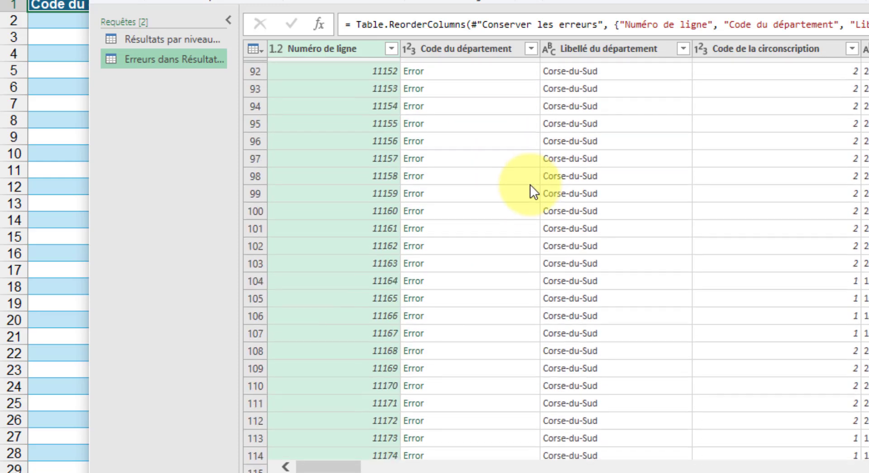
scroll(531, 184, "down", 17)
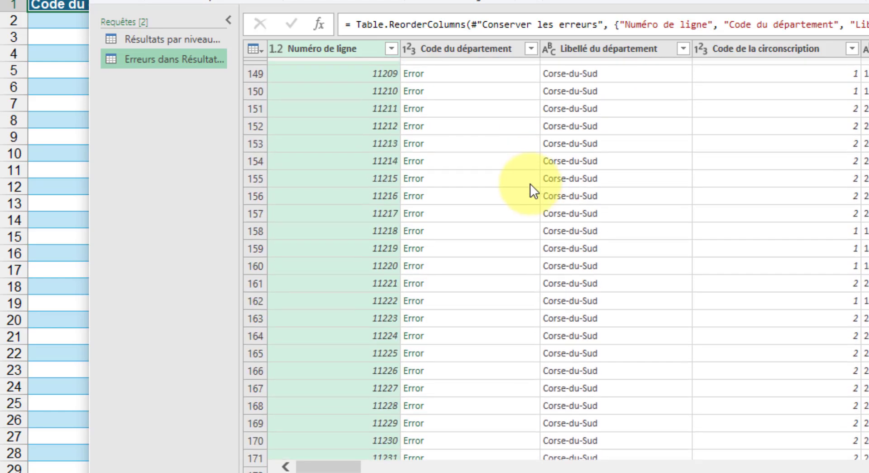
scroll(533, 183, "down", 20)
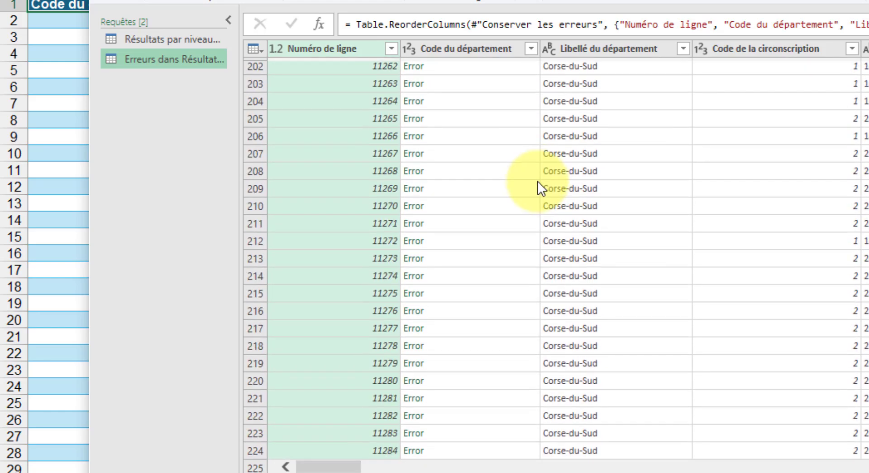
scroll(531, 170, "down", 10)
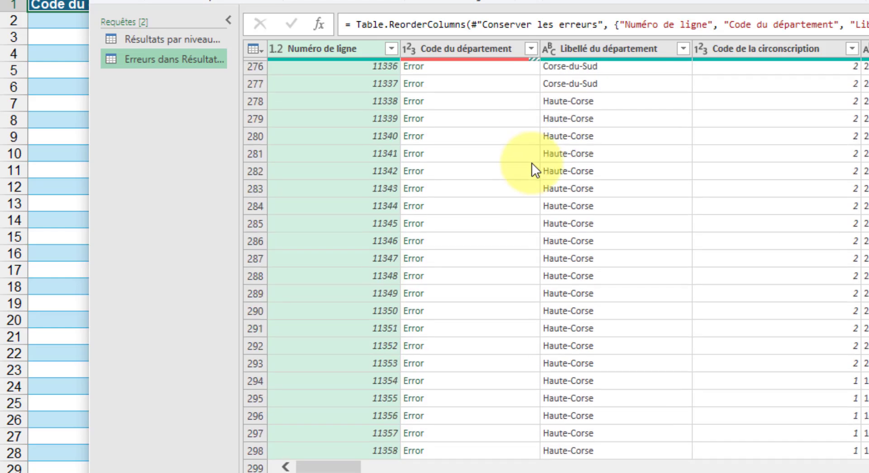
scroll(695, 162, "down", 11)
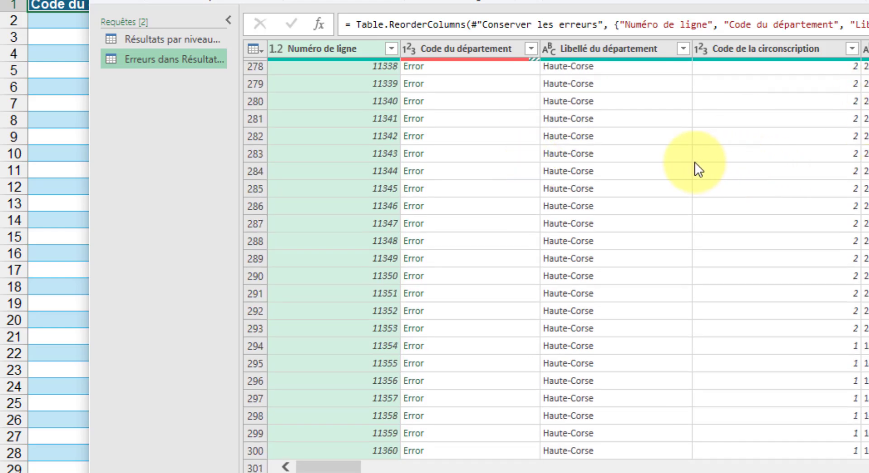
scroll(701, 163, "down", 15)
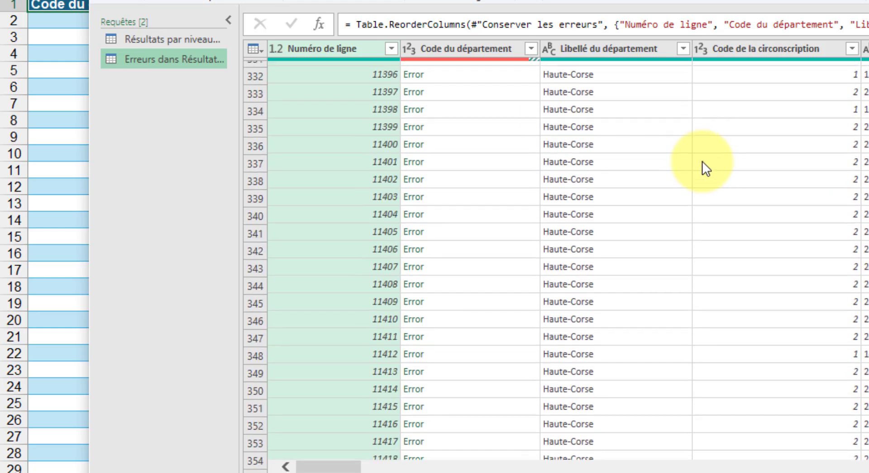
scroll(707, 161, "down", 5)
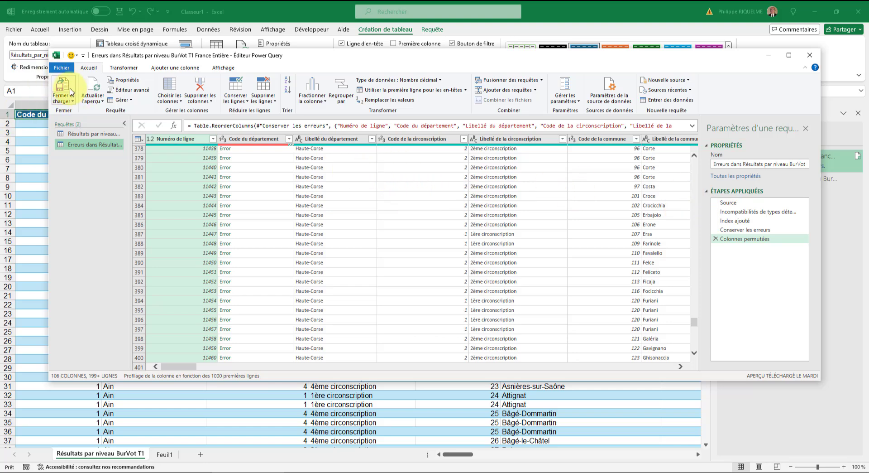
left_click(810, 55)
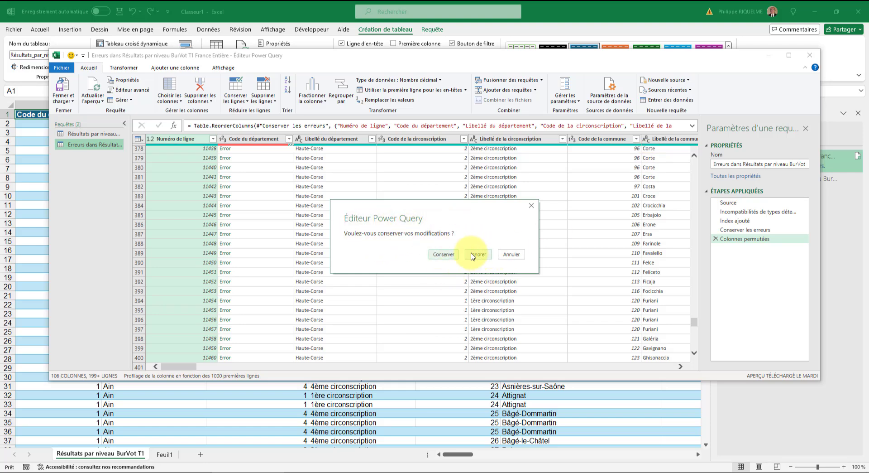
left_click(472, 255)
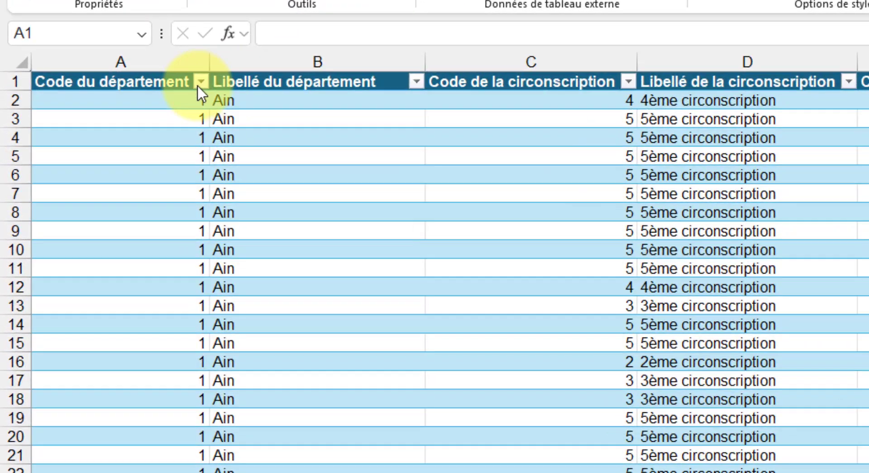
Step: Filter the Code du département column to show only department 17
left_click(200, 83)
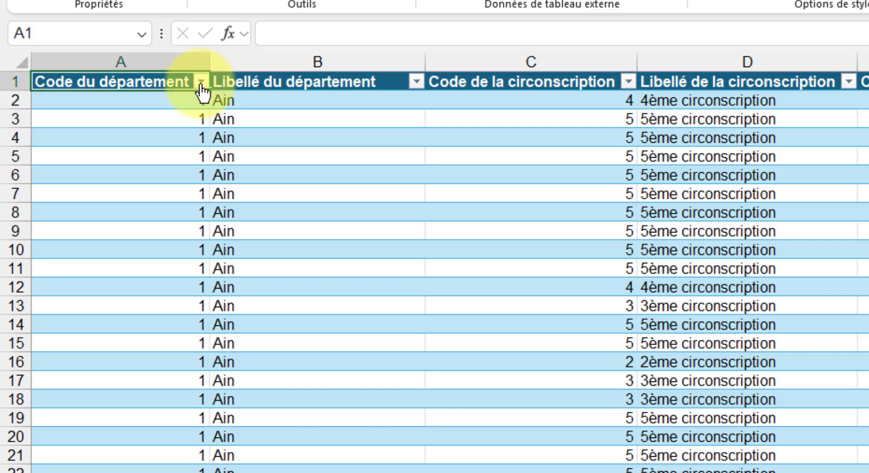
left_click(201, 82)
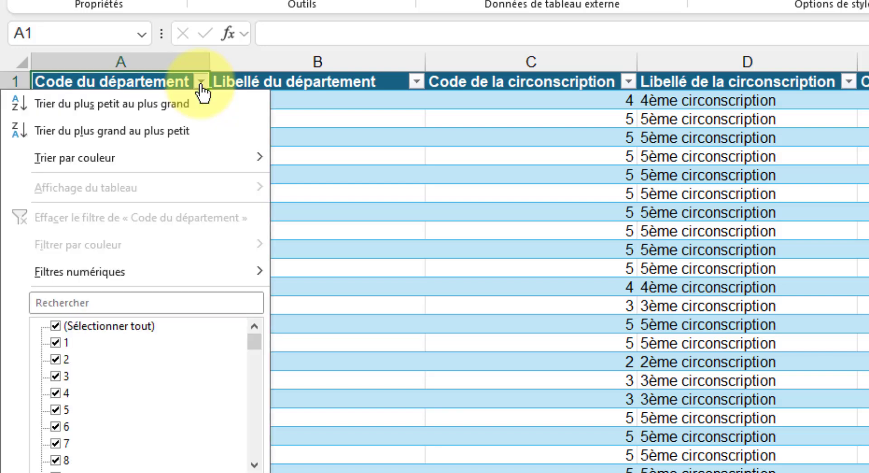
left_click(56, 325)
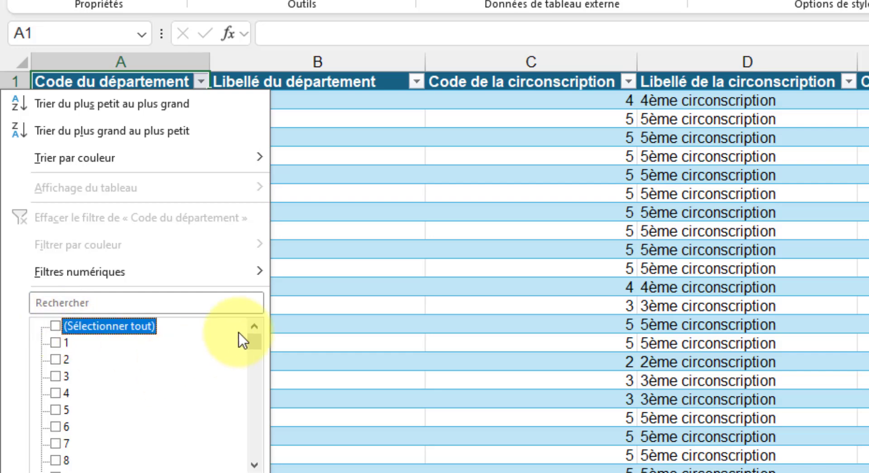
left_click(256, 460)
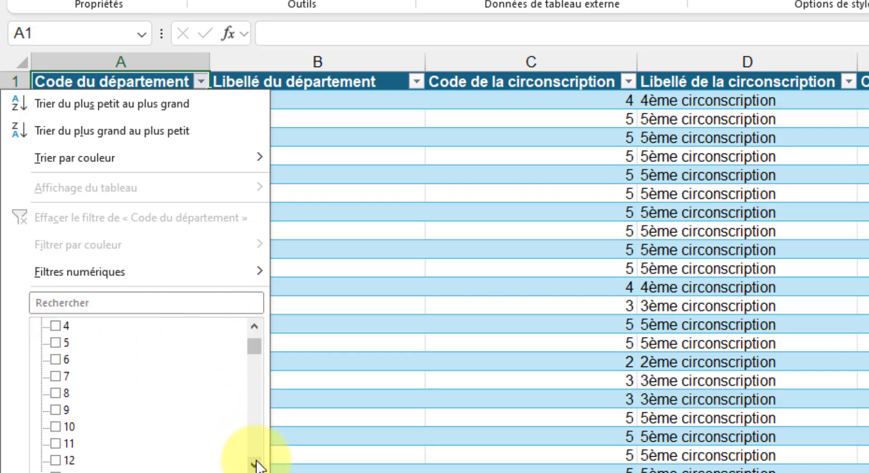
left_click(256, 462)
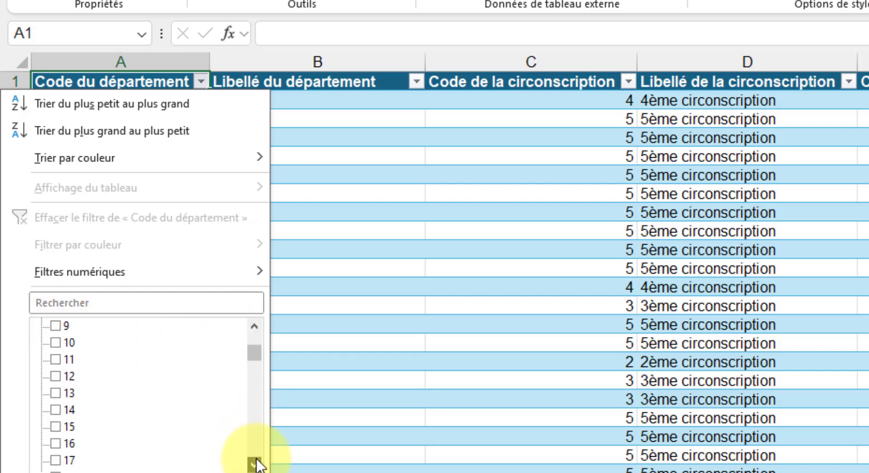
left_click(54, 460)
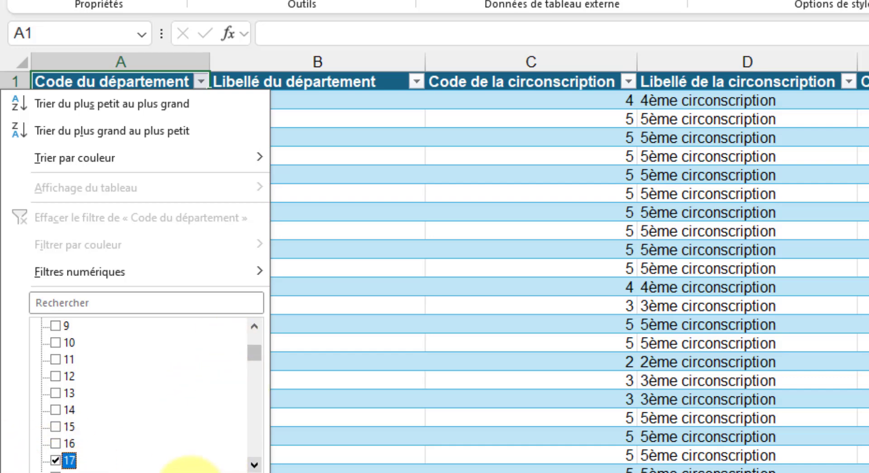
left_click(185, 471)
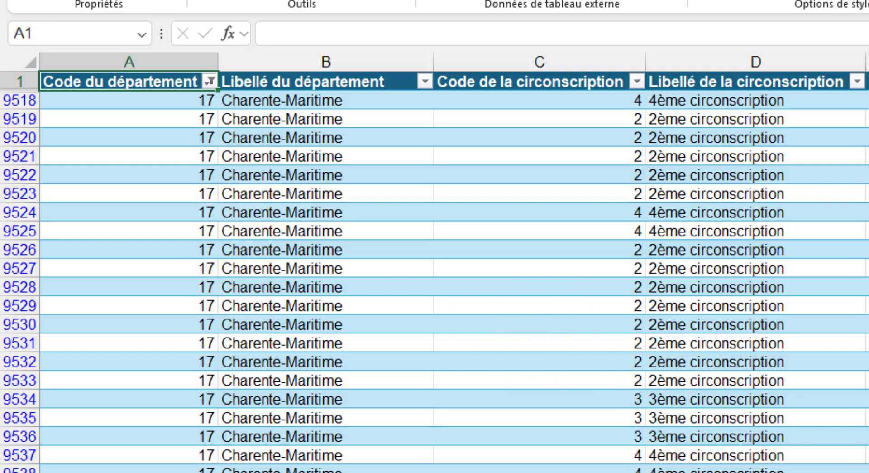
Step: Filter the Code de la circonscription column to show only constituency 2
left_click(638, 82)
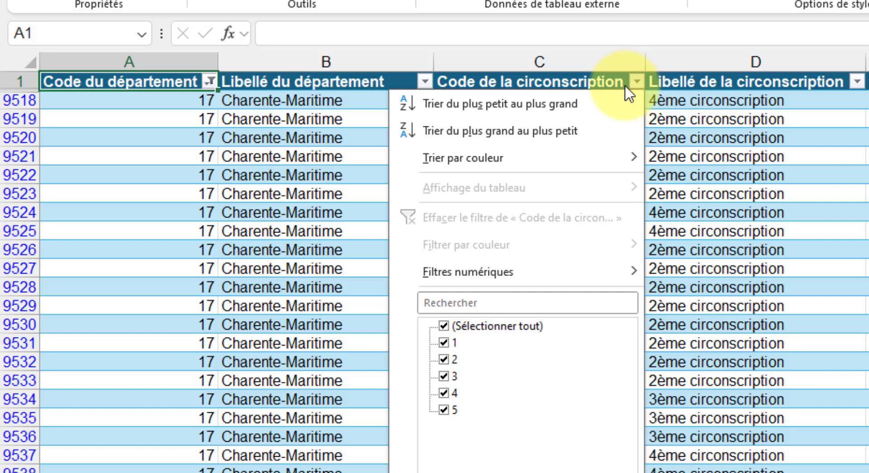
left_click(444, 326)
left_click(445, 359)
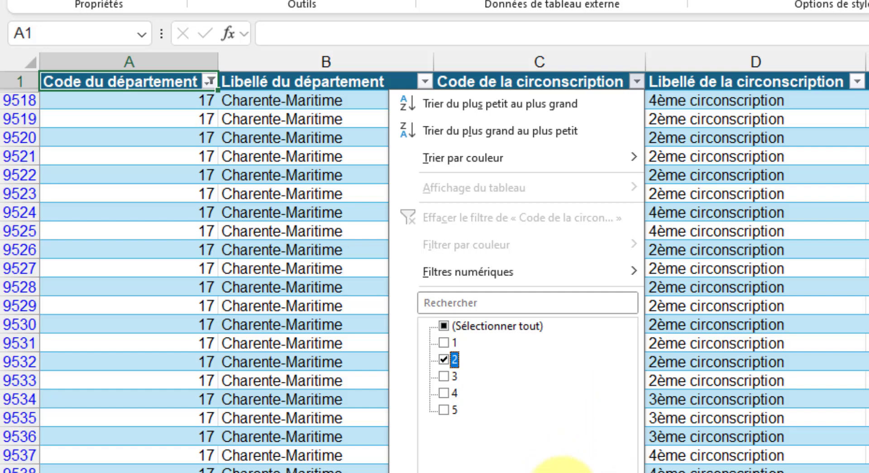
left_click(562, 471)
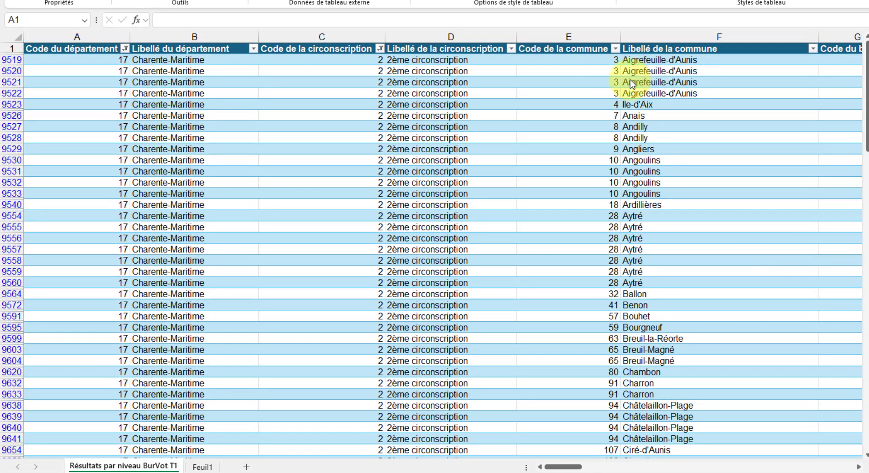
Step: Filter the Libellé de la commune column to Rochefort, finding it with the search text "roc"
left_click(813, 54)
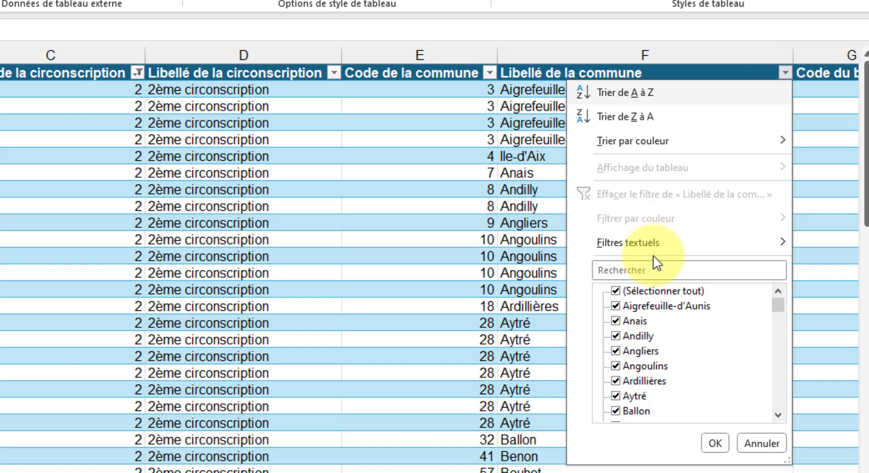
left_click(616, 290)
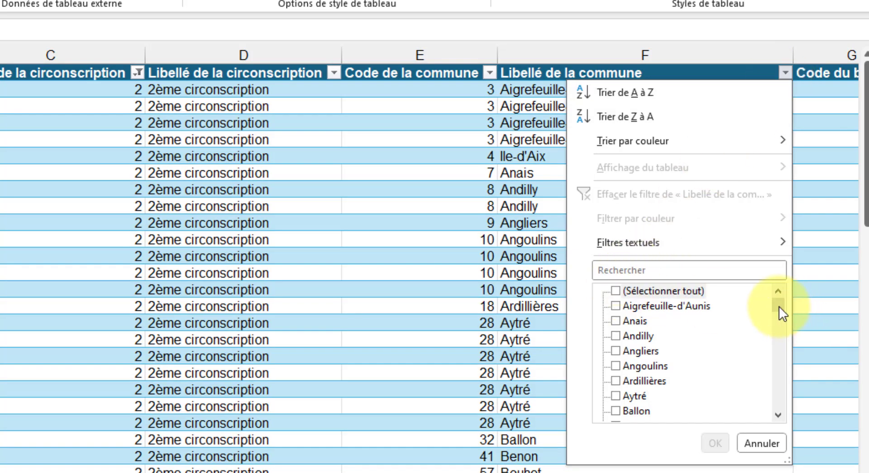
left_click(750, 268)
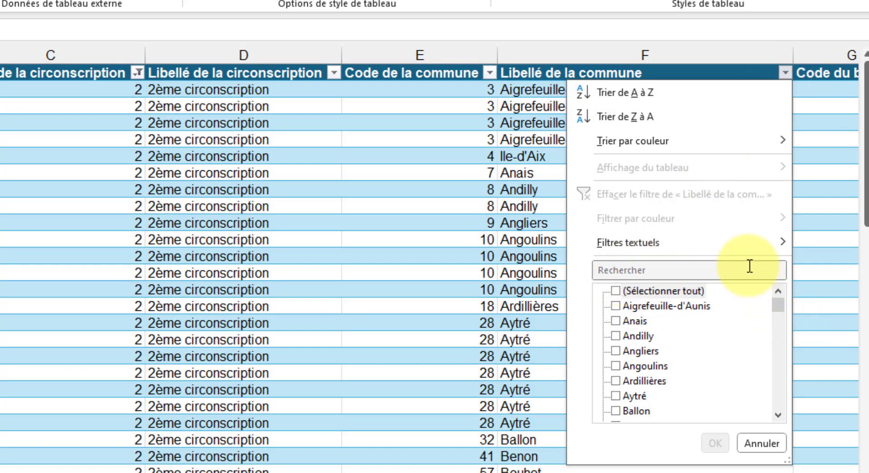
type("ro")
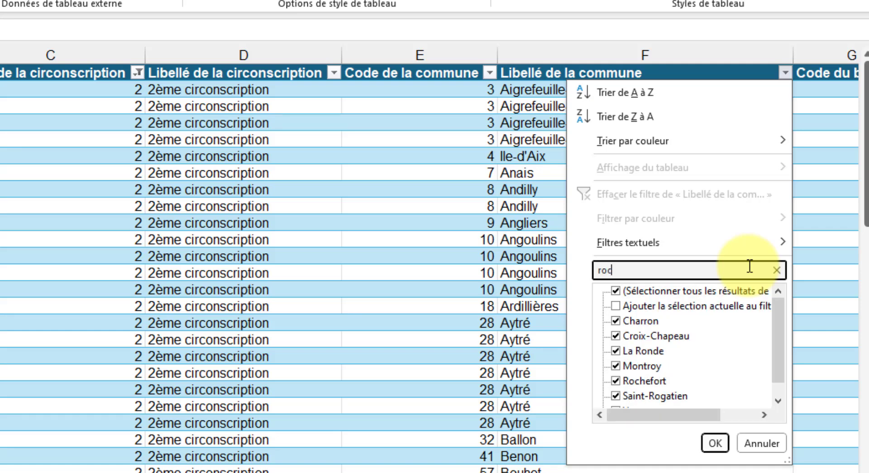
type("c")
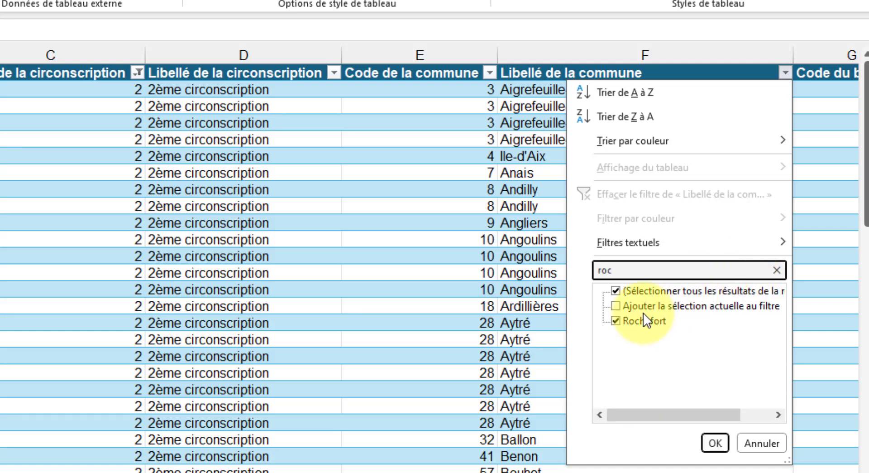
left_click(616, 291)
left_click(617, 320)
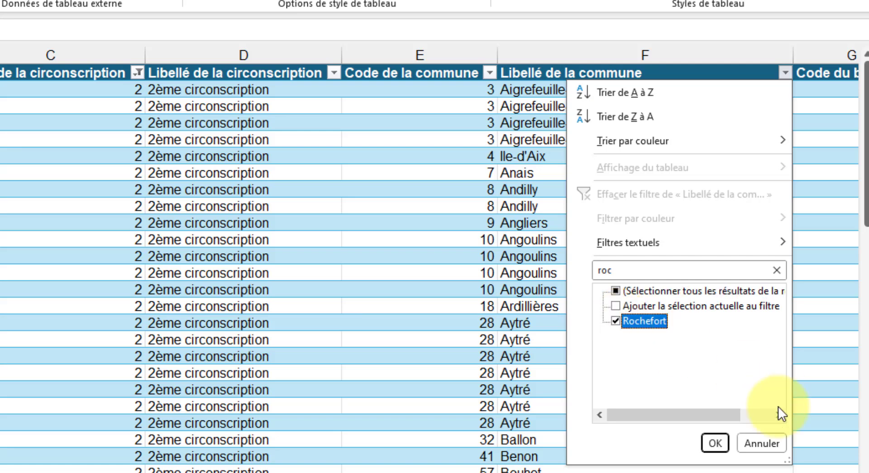
left_click(716, 441)
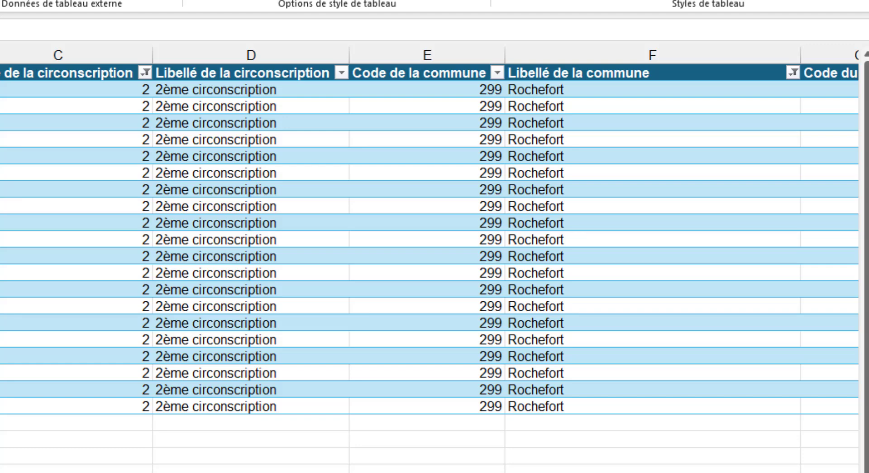
Step: Filter the Code du b.vote column to show only polling station 10
scroll(370, 87, "right", 4)
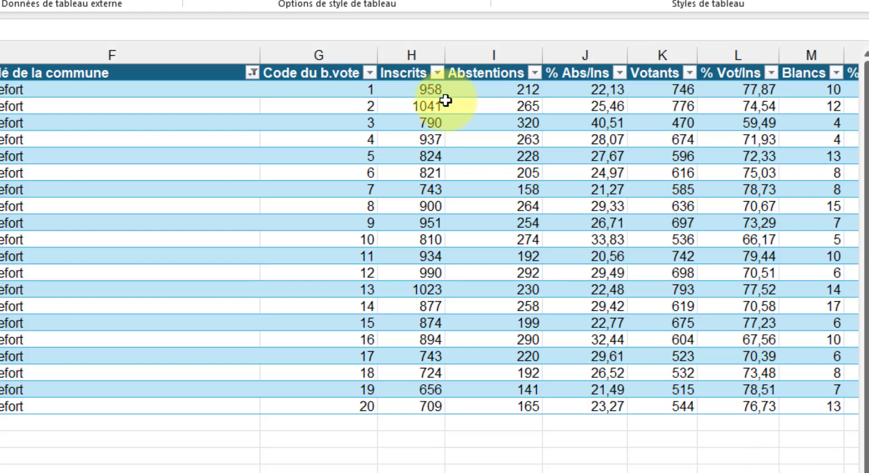
left_click(370, 73)
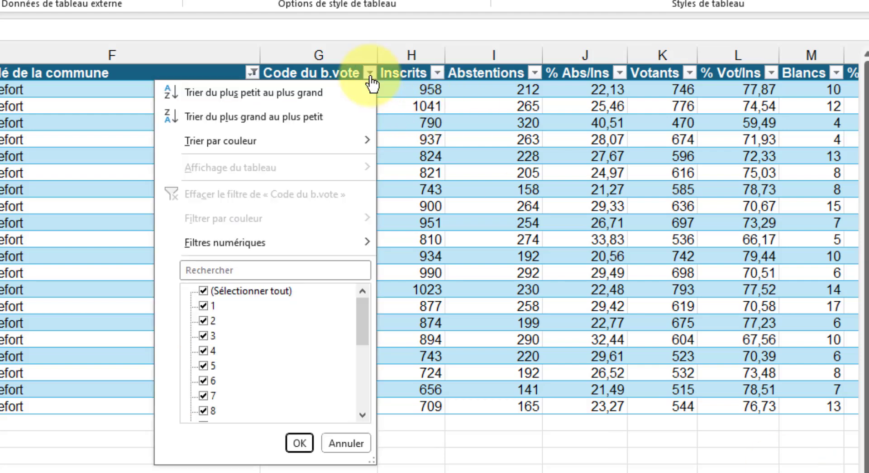
left_click(209, 291)
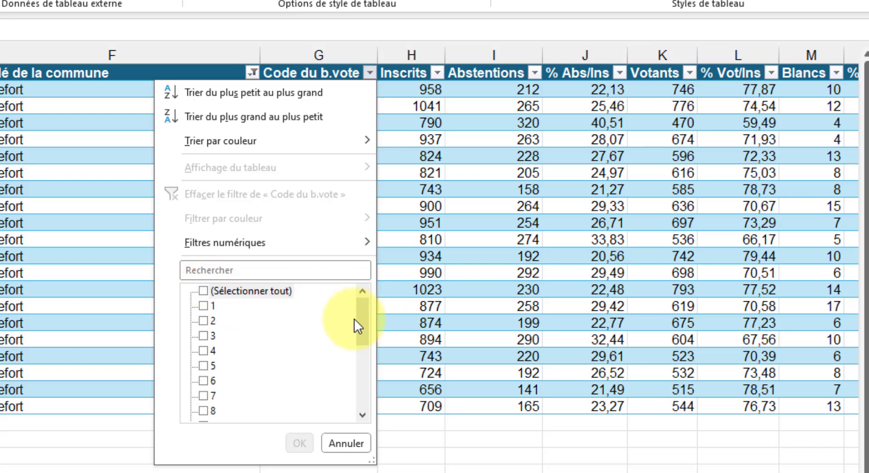
left_click_drag(360, 321, 367, 398)
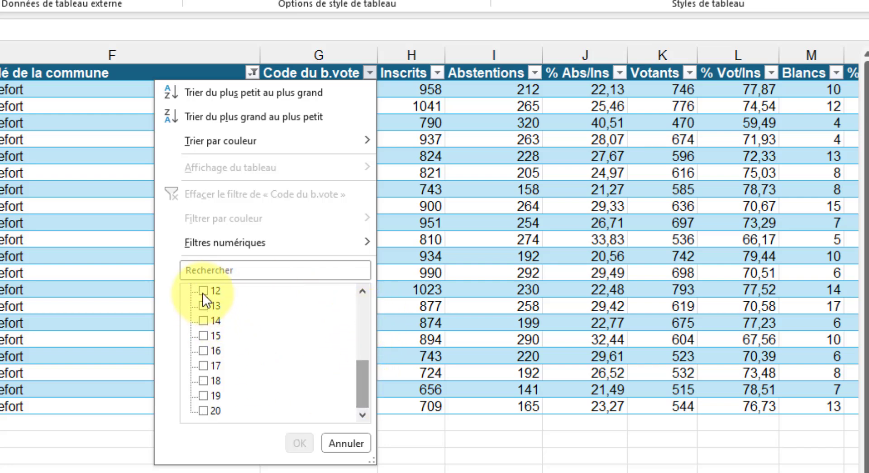
scroll(360, 289, "up", 1)
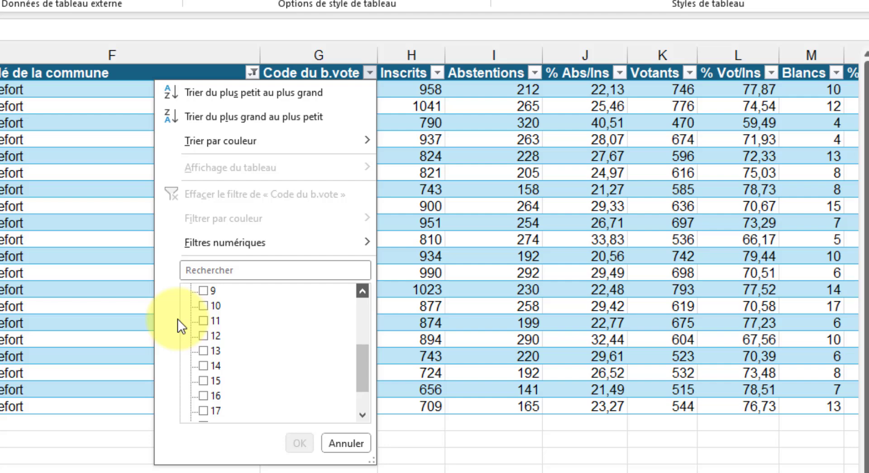
left_click(208, 305)
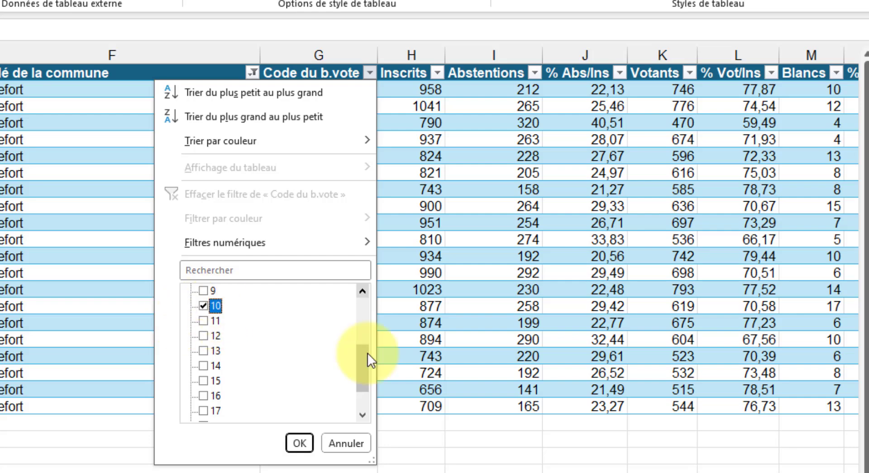
left_click(302, 439)
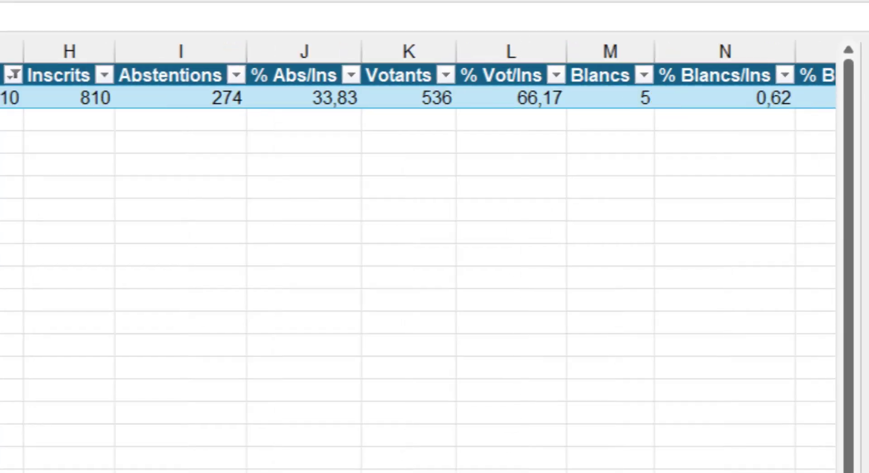
Step: Examine the filtered polling station's row from the Inscrits and Abstentions figures across to the candidate columns up to Column39
scroll(418, 255, "right", 3)
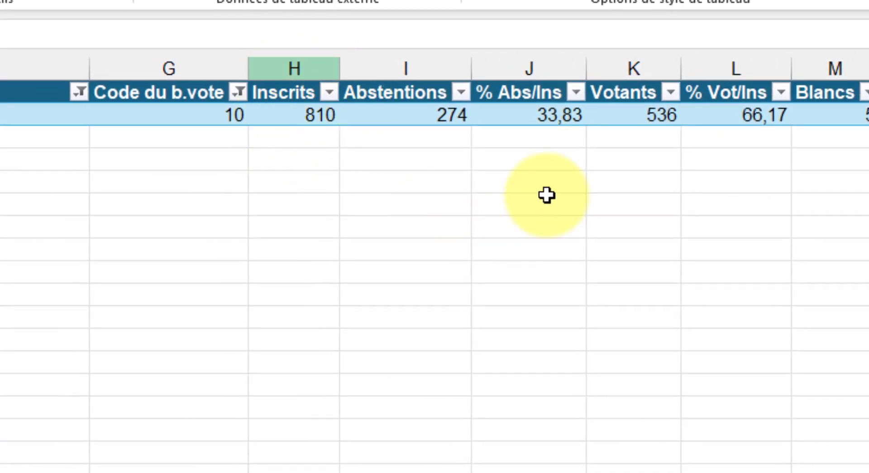
left_click(459, 129)
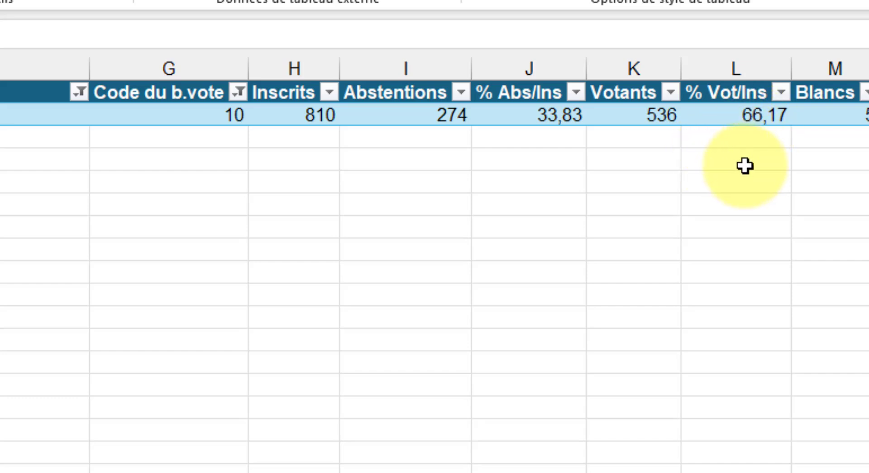
left_click(746, 132)
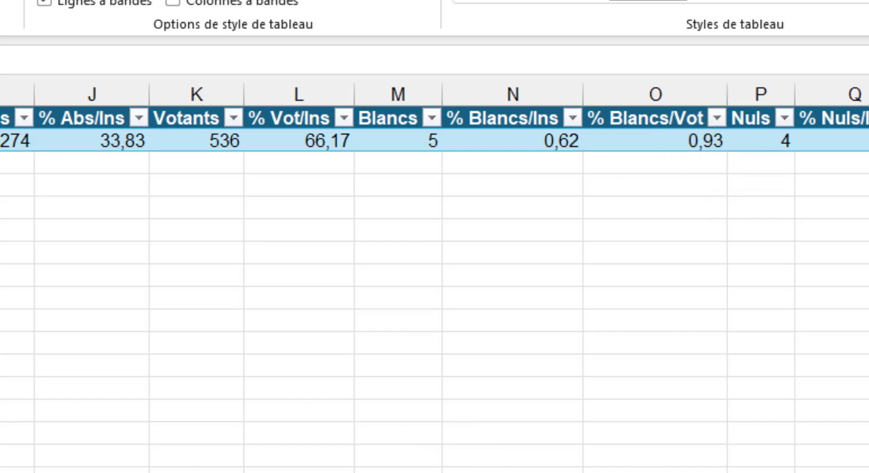
scroll(435, 271, "right", 5)
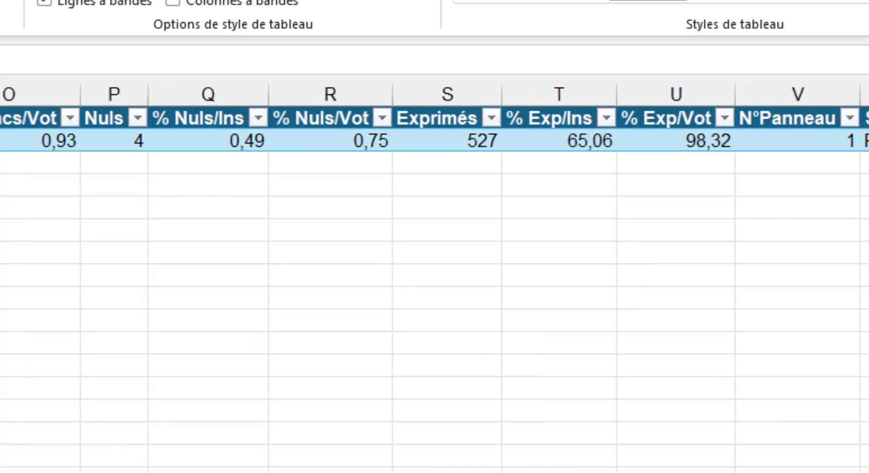
scroll(435, 272, "right", 5)
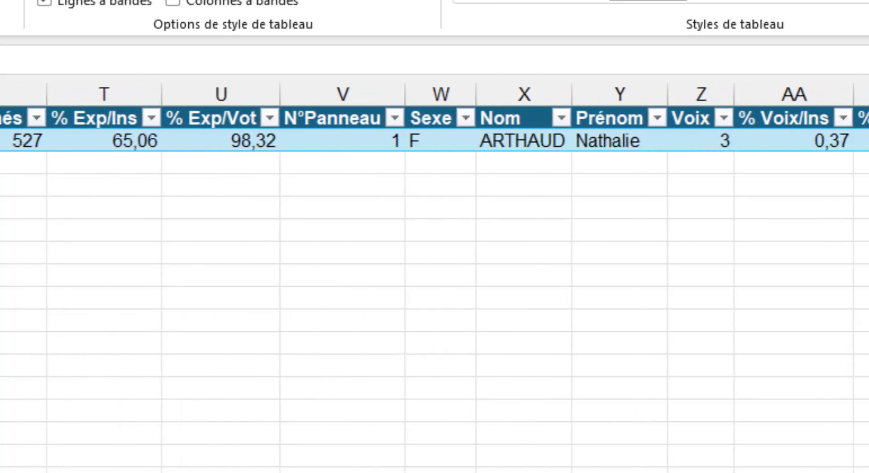
scroll(390, 285, "right", 1)
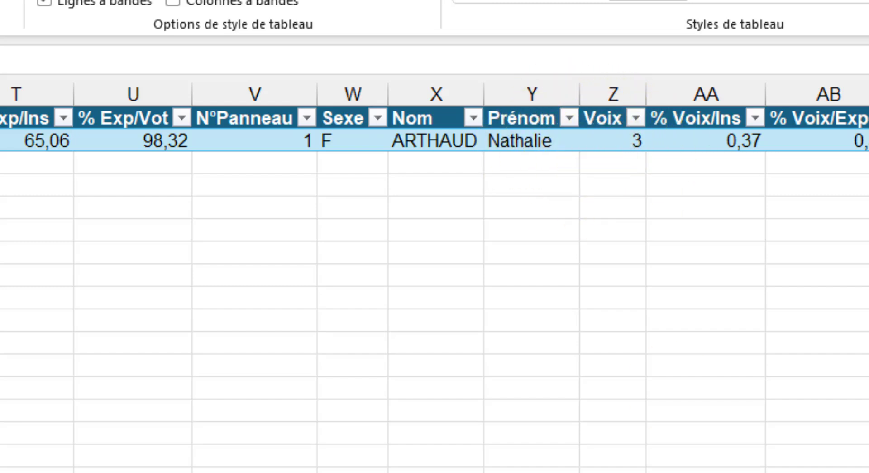
scroll(435, 275, "right", 3)
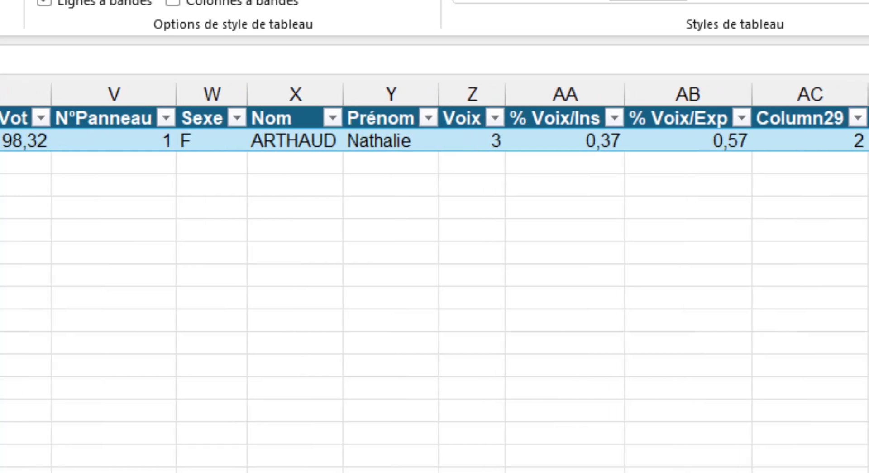
scroll(434, 275, "right", 4)
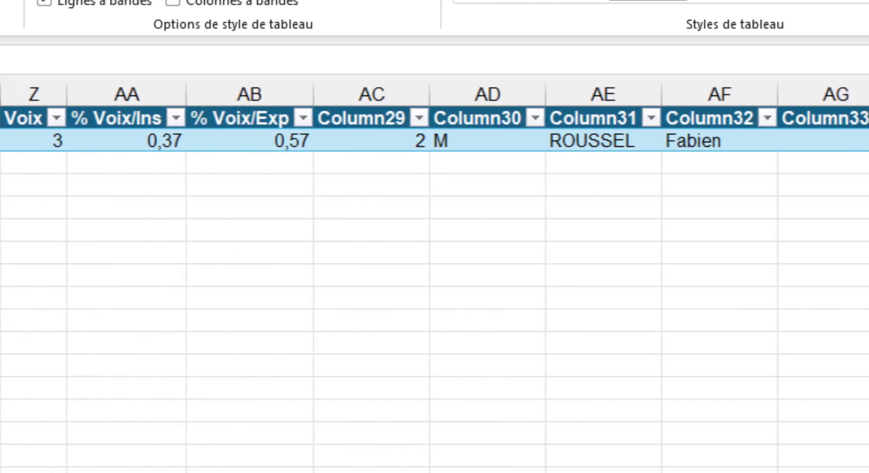
scroll(434, 274, "right", 3)
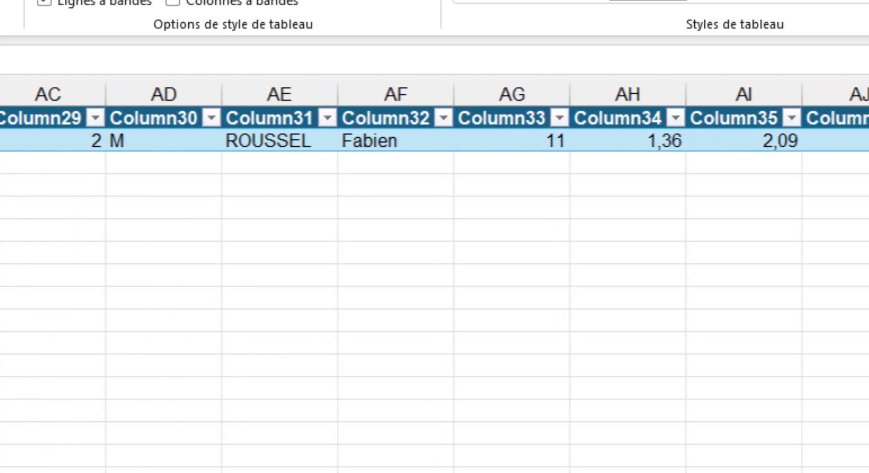
scroll(435, 274, "right", 2)
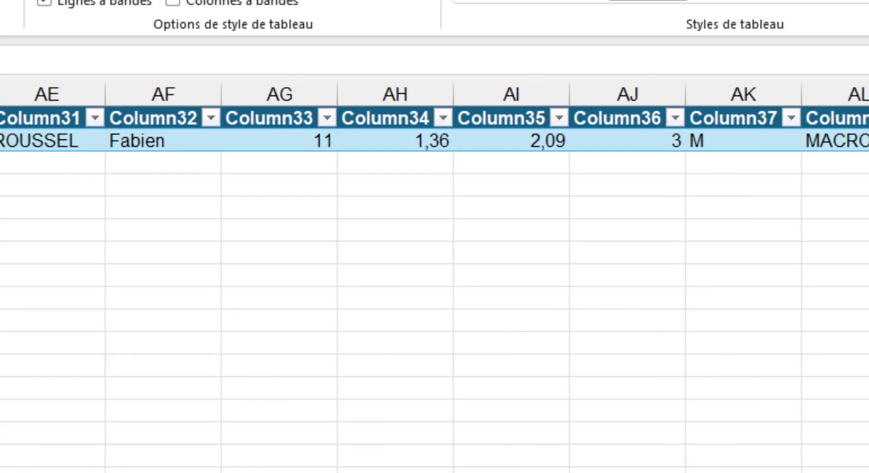
scroll(434, 275, "right", 1)
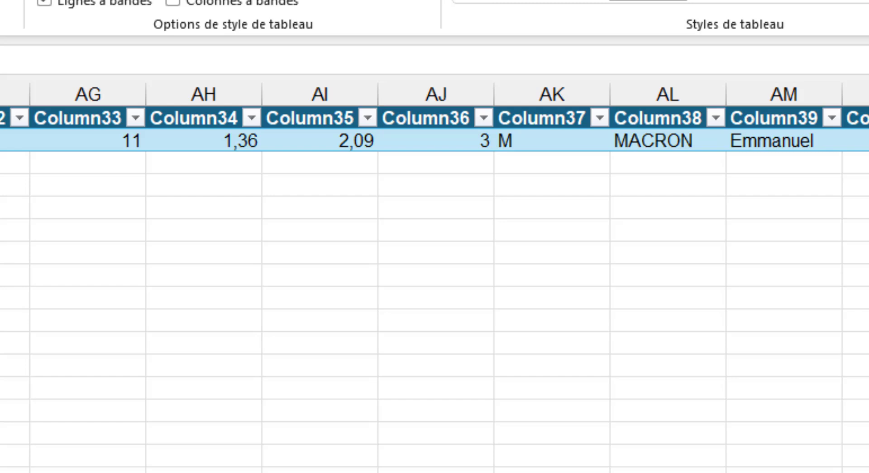
Step: Examine the rest of the filtered polling station's row across the remaining candidate columns up to Column102
scroll(434, 275, "right", 2)
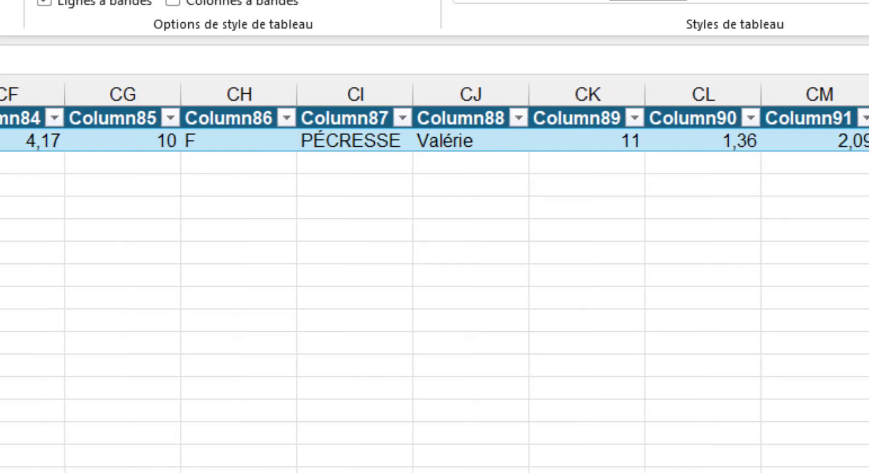
scroll(434, 271, "right", 8)
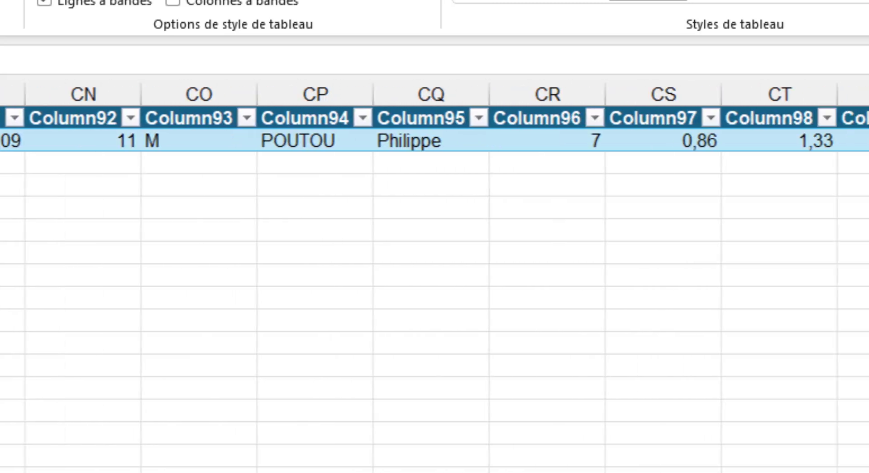
scroll(435, 272, "right", 1)
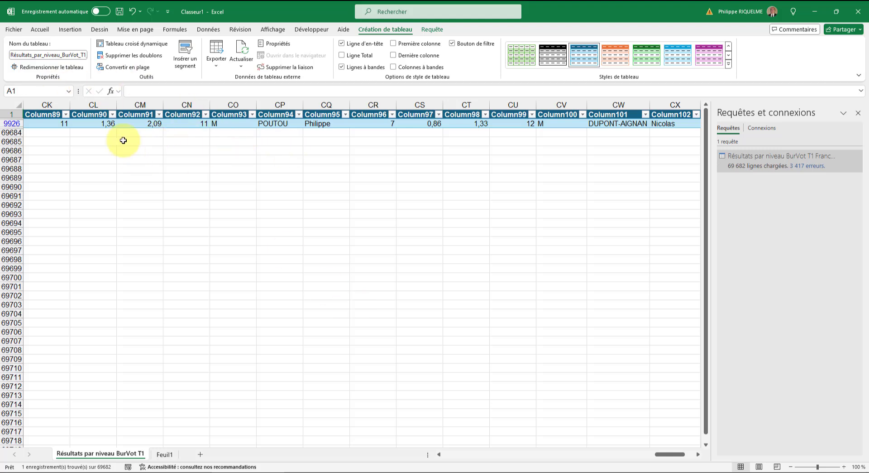
Step: Clear all active filters from the polling station results table so every row is shown again
left_click(45, 30)
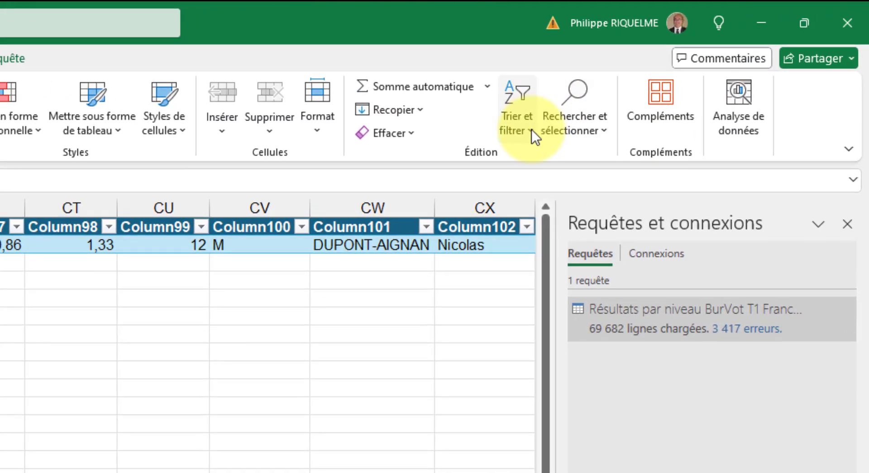
left_click(531, 129)
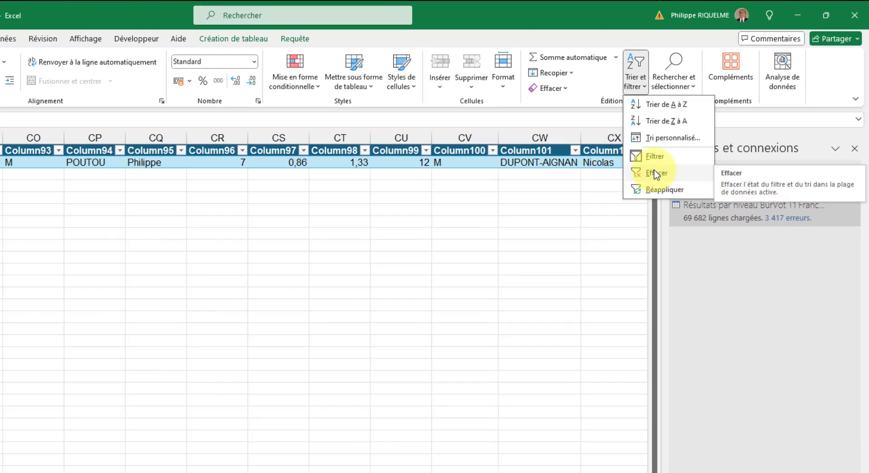
left_click(545, 259)
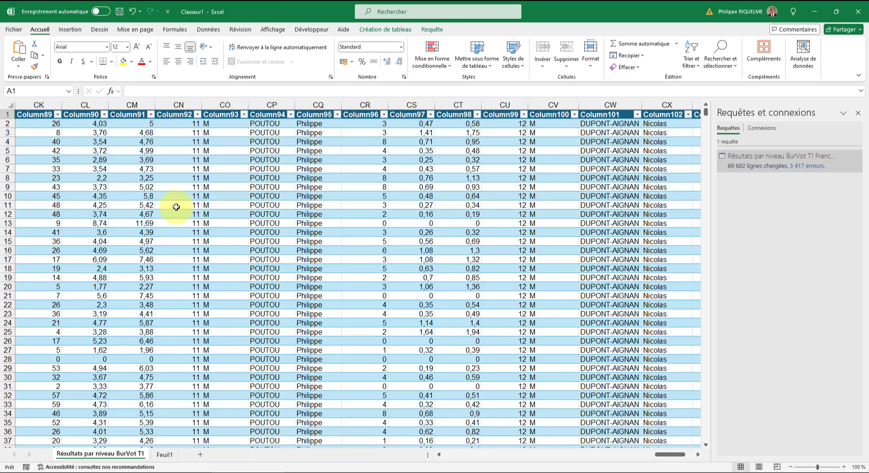